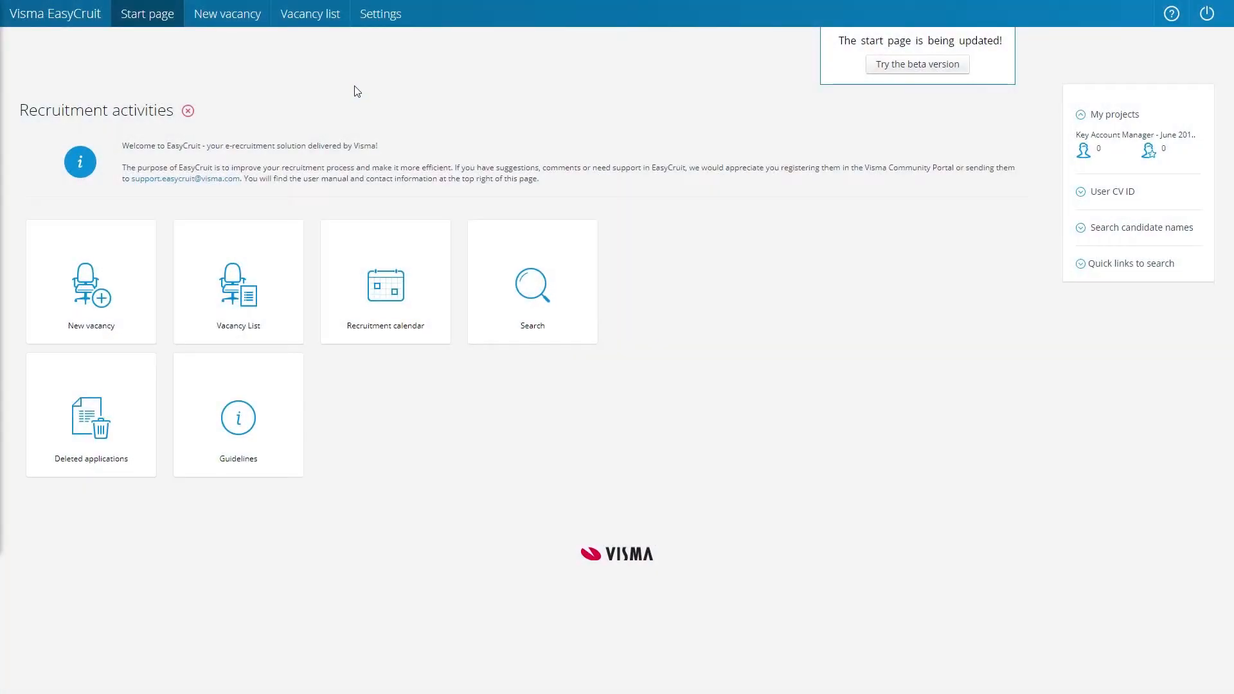
Open the screening questions of the Key Account Manager - June 2018 vacancy for editing
left_click(316, 24)
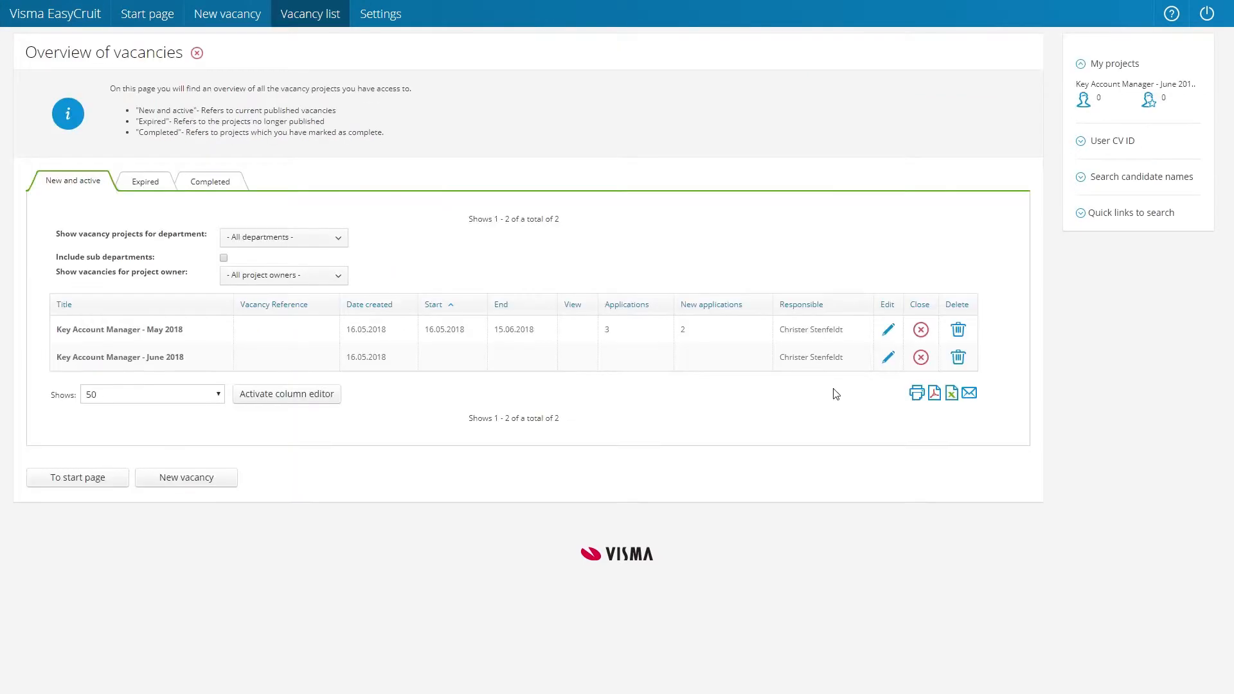
left_click(888, 359)
left_click(959, 362)
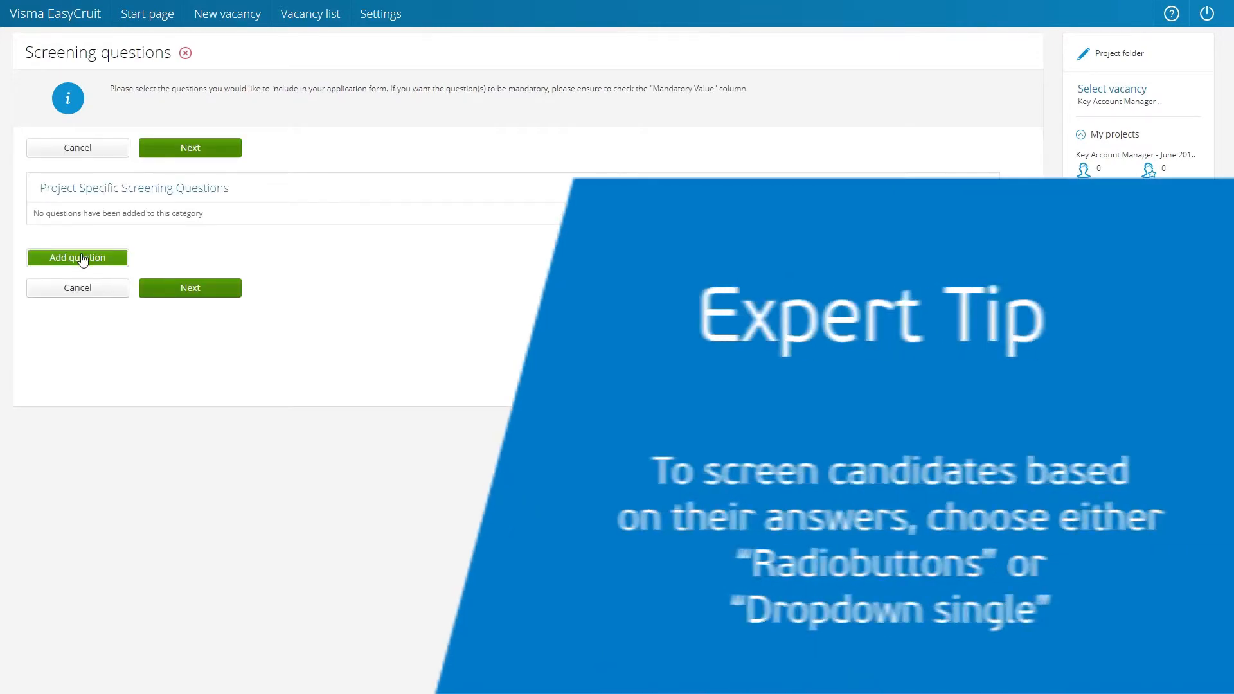
Start a new screening question of type Radiobuttons and set its screening to Mandatory
left_click(82, 258)
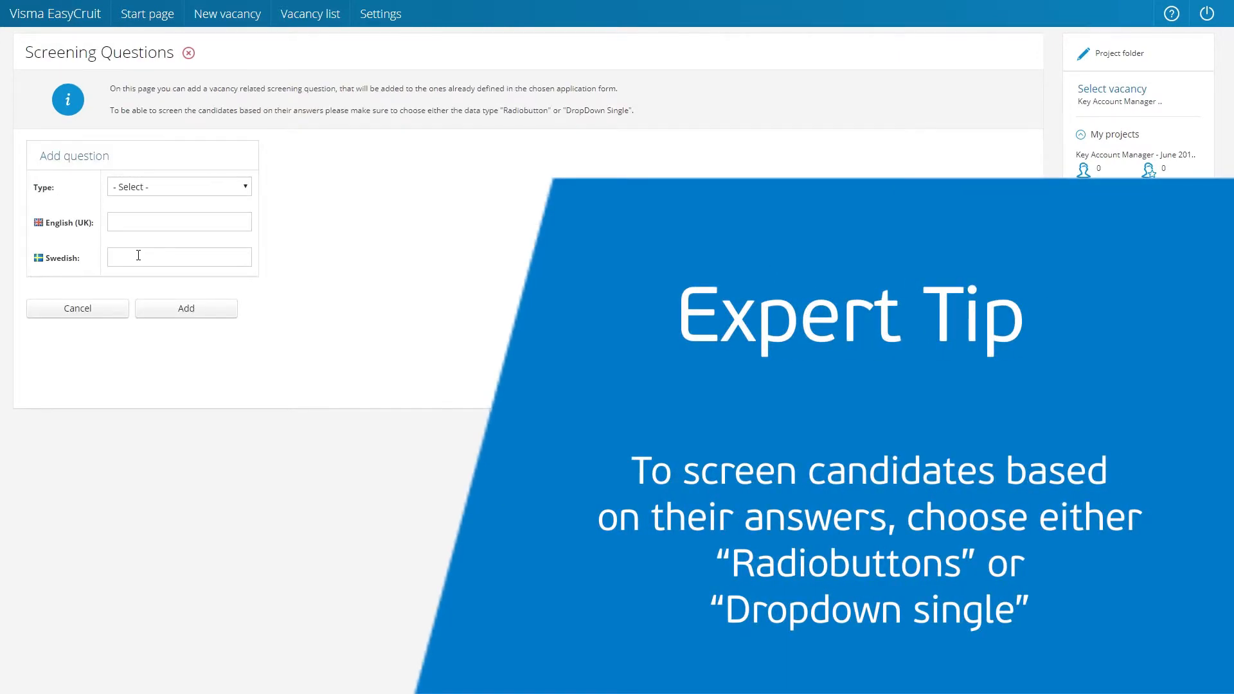
left_click(192, 189)
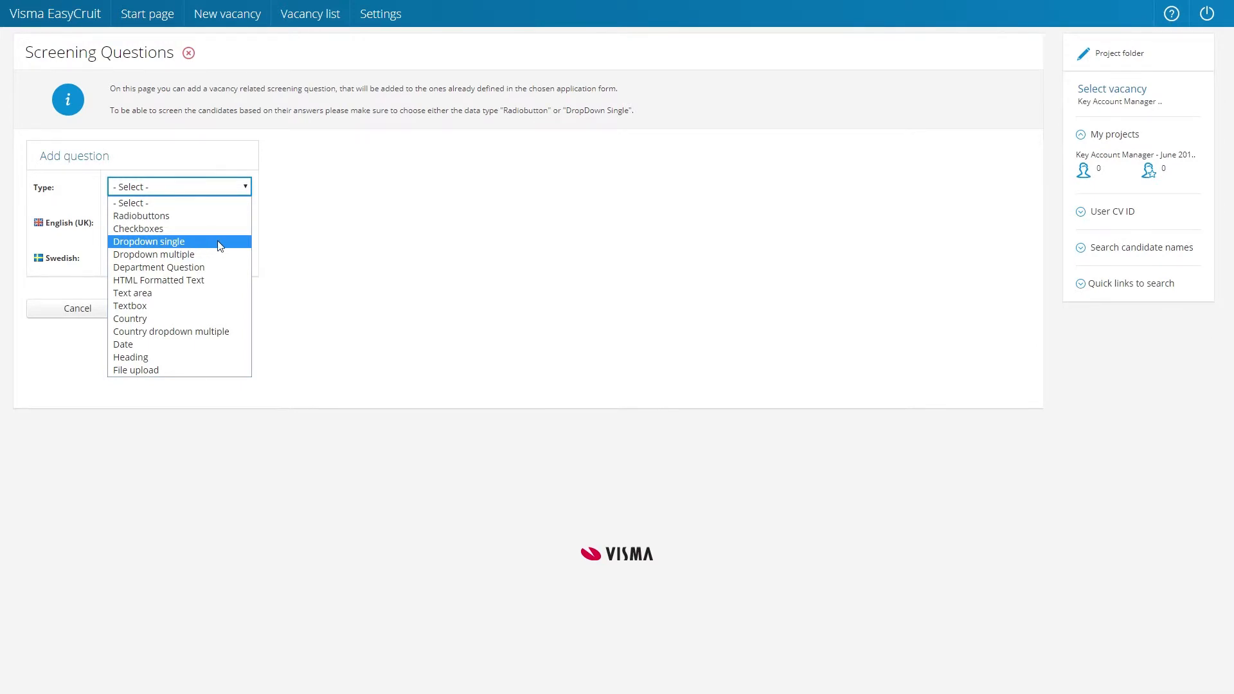
left_click(209, 216)
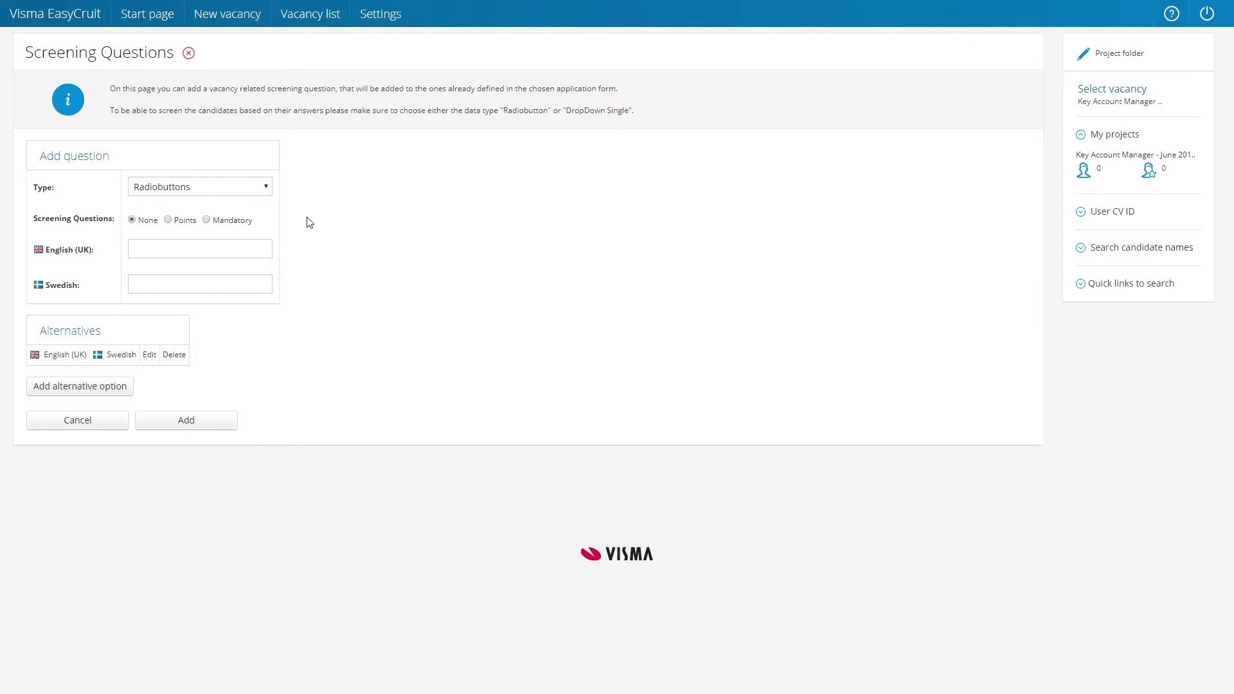
left_click(207, 222)
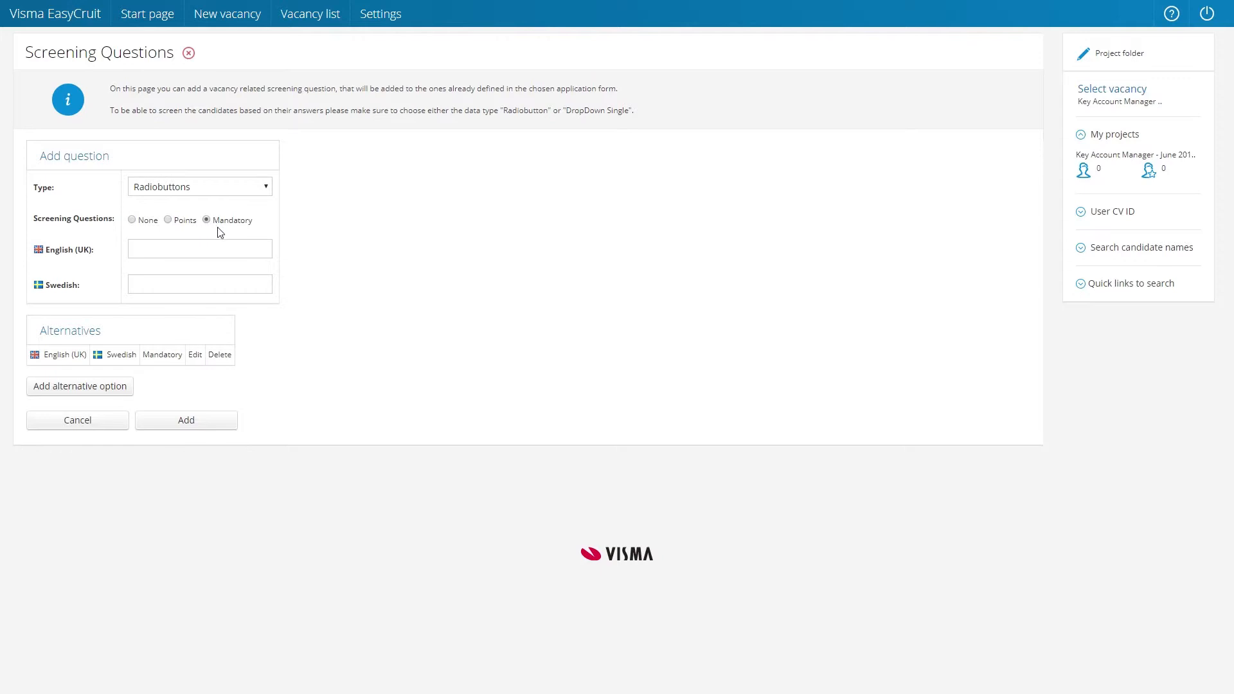
Enter the question as "Do you have a driver's licence?" in English and "Har du ett körkort?" in Swedish
left_click(202, 252)
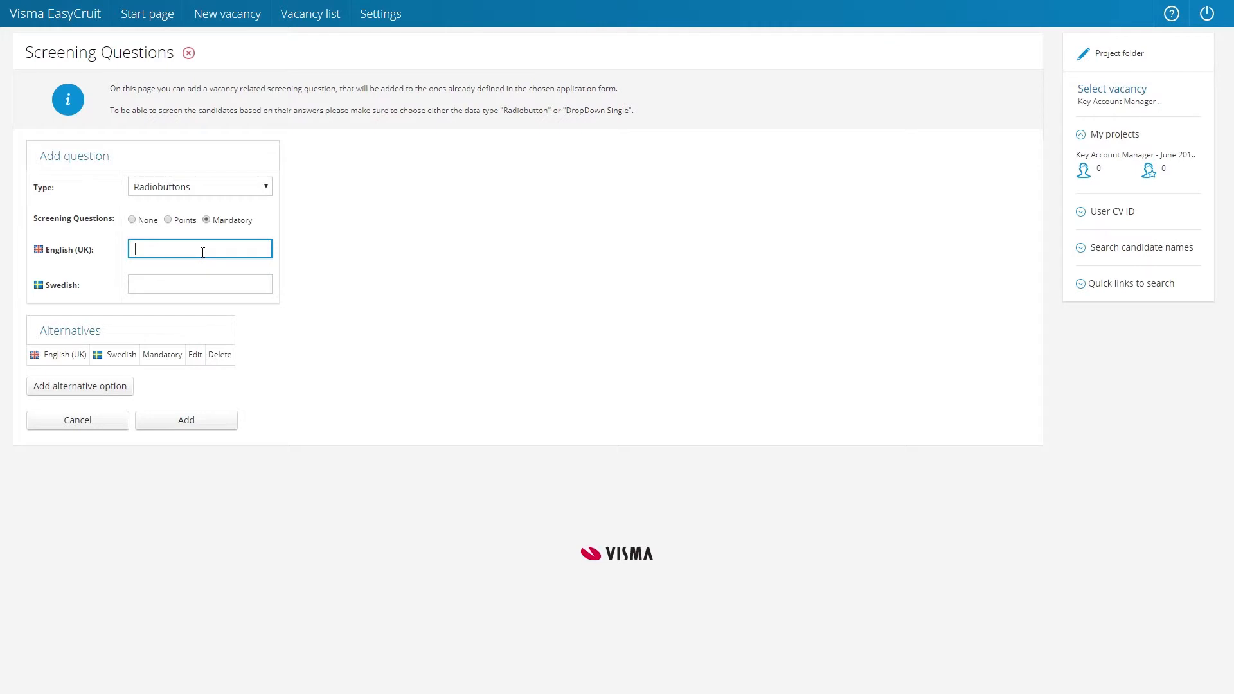
type("Do you")
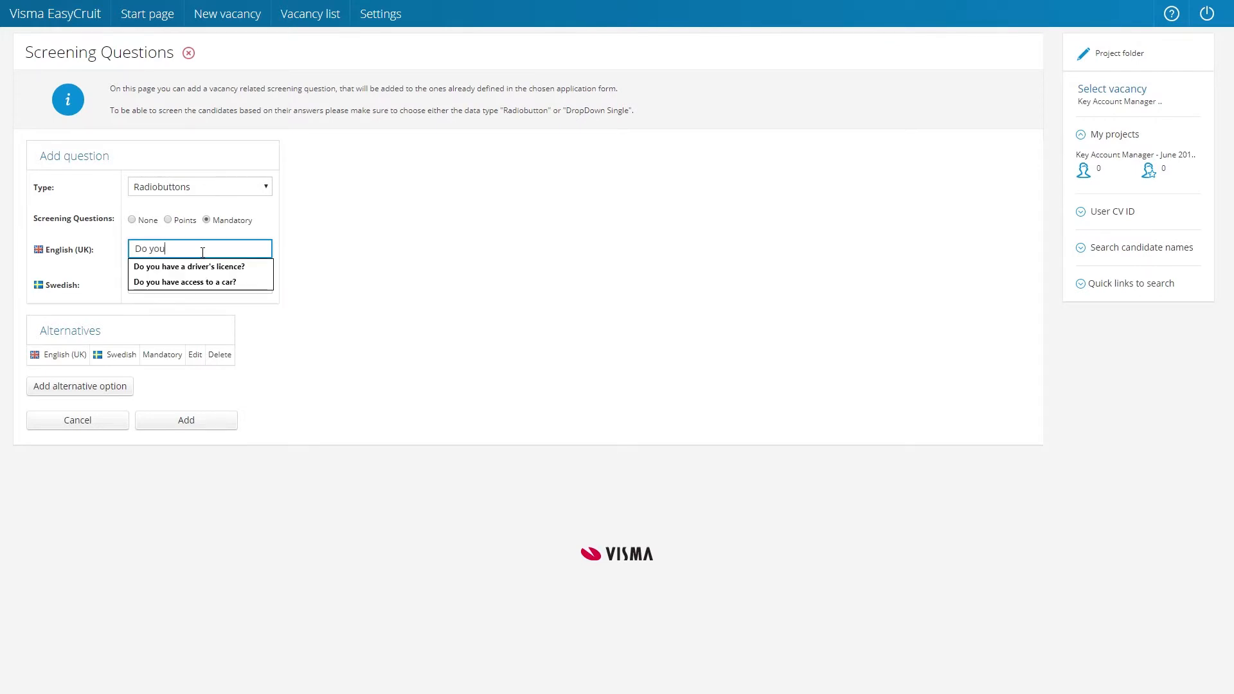
key("Down")
key("Return")
key("Tab")
type("Har")
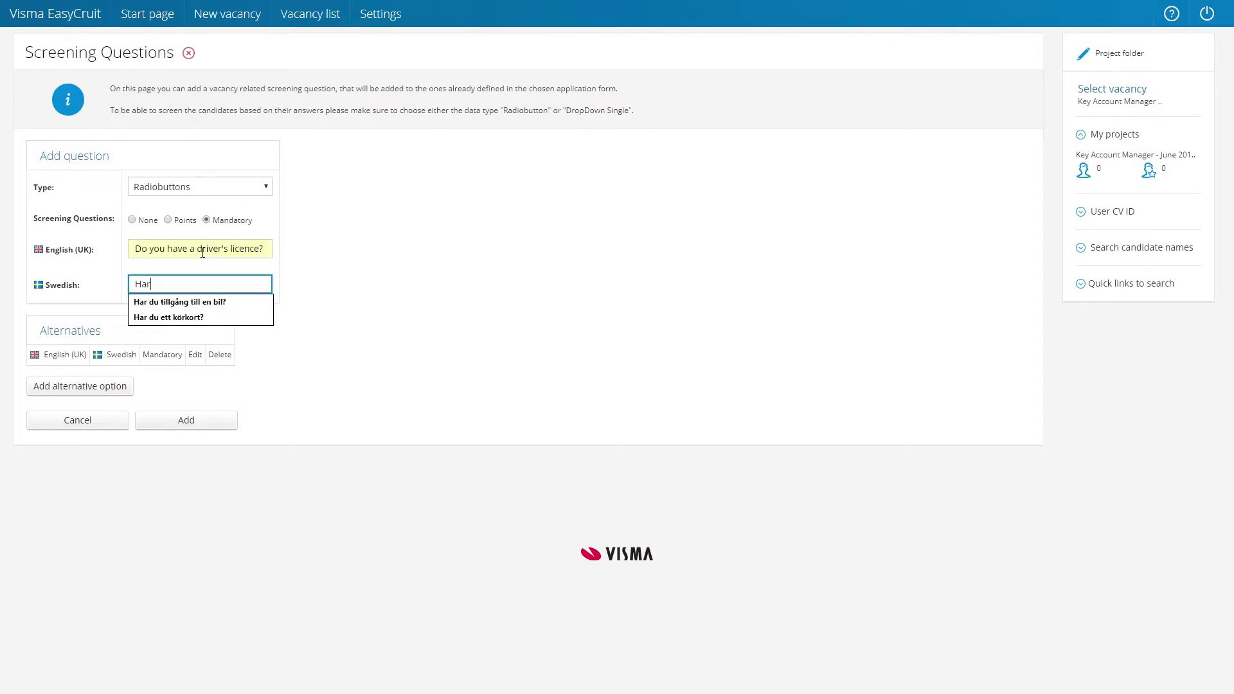
key("Down")
key("Down")
key("Return")
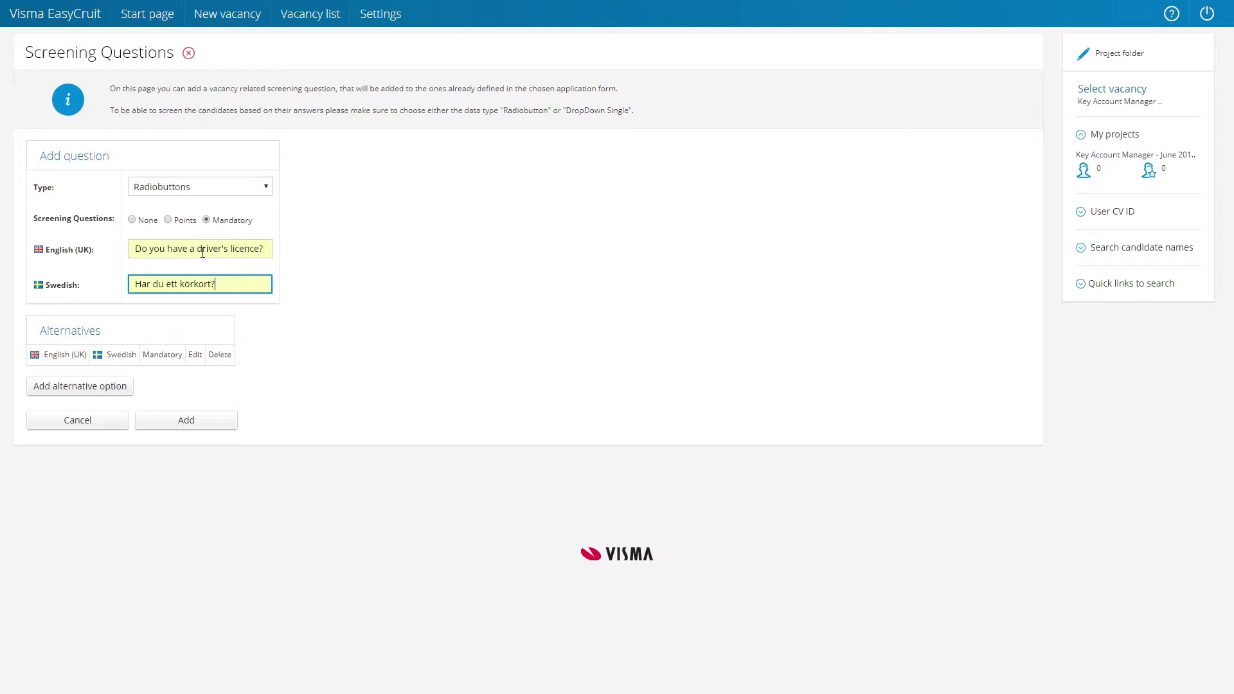
Add an alternative answer marked True, with "Yes" in English and "Ja" in Swedish
left_click(119, 390)
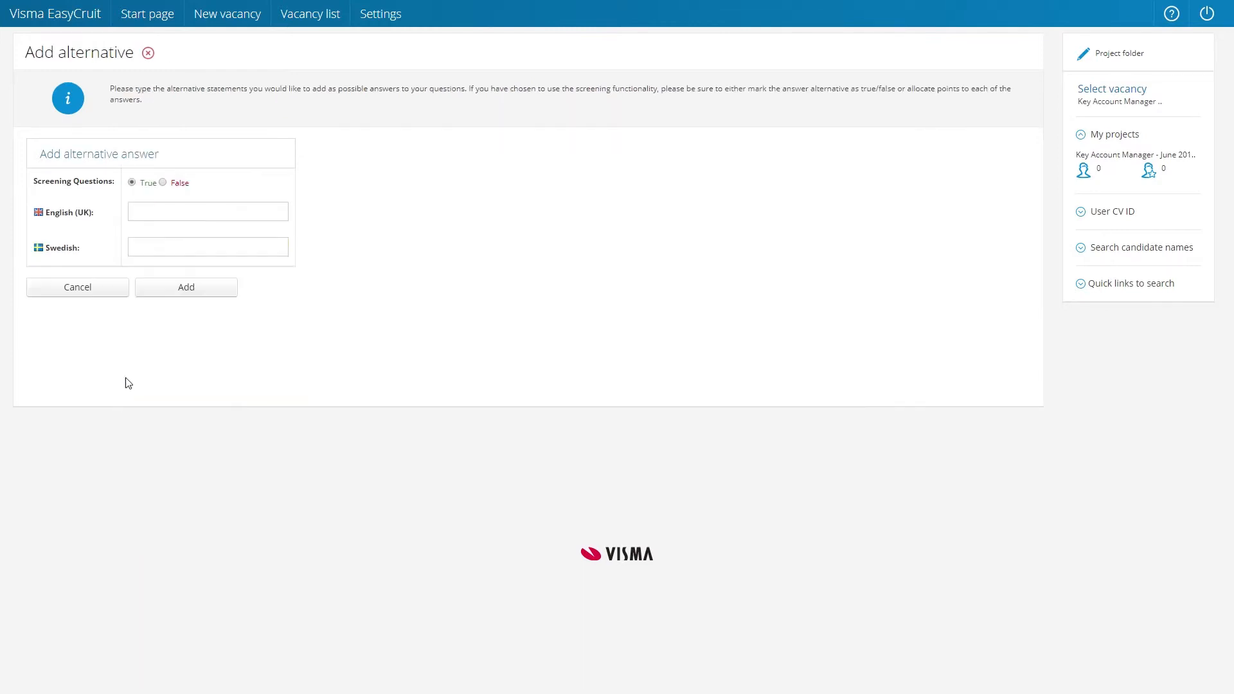
left_click(153, 212)
type("Yes")
key("Tab")
type("Ja")
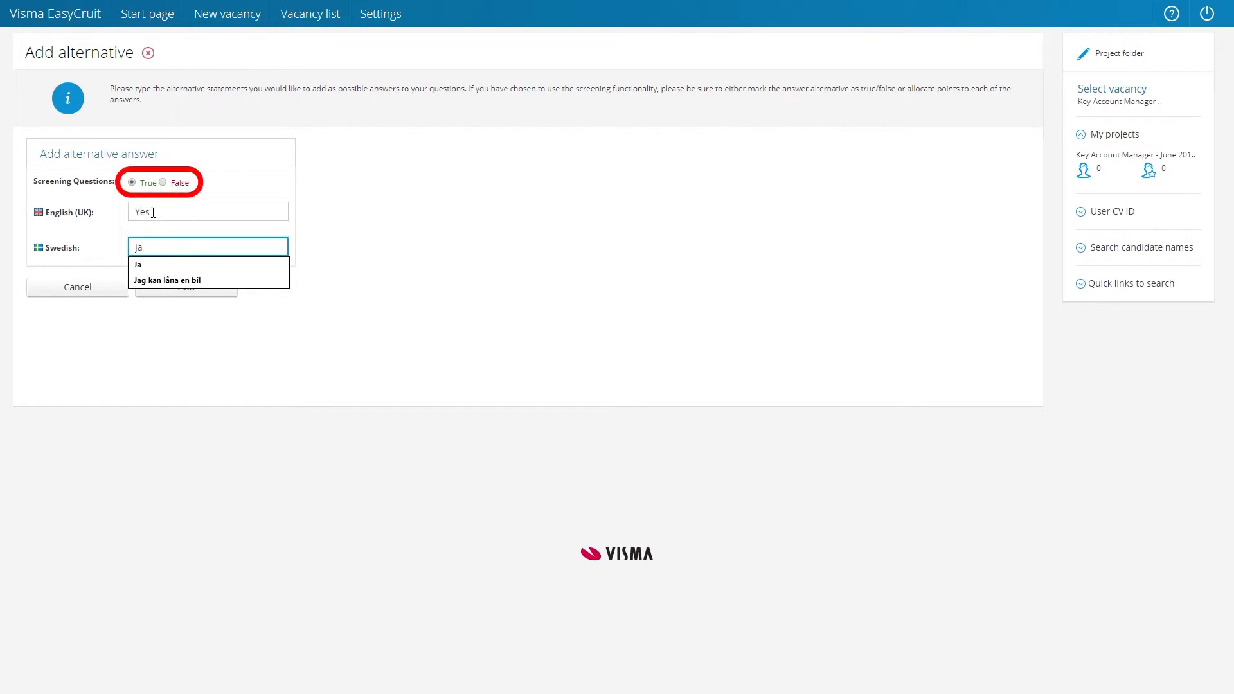
left_click(155, 264)
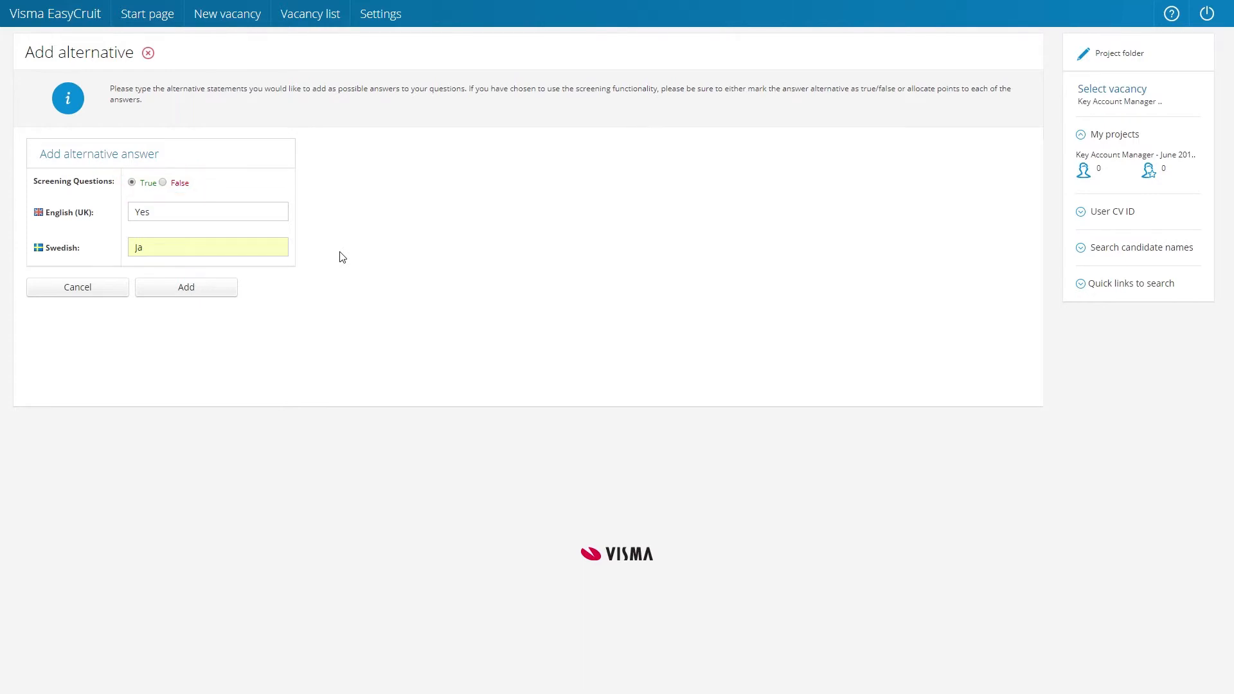
left_click(210, 290)
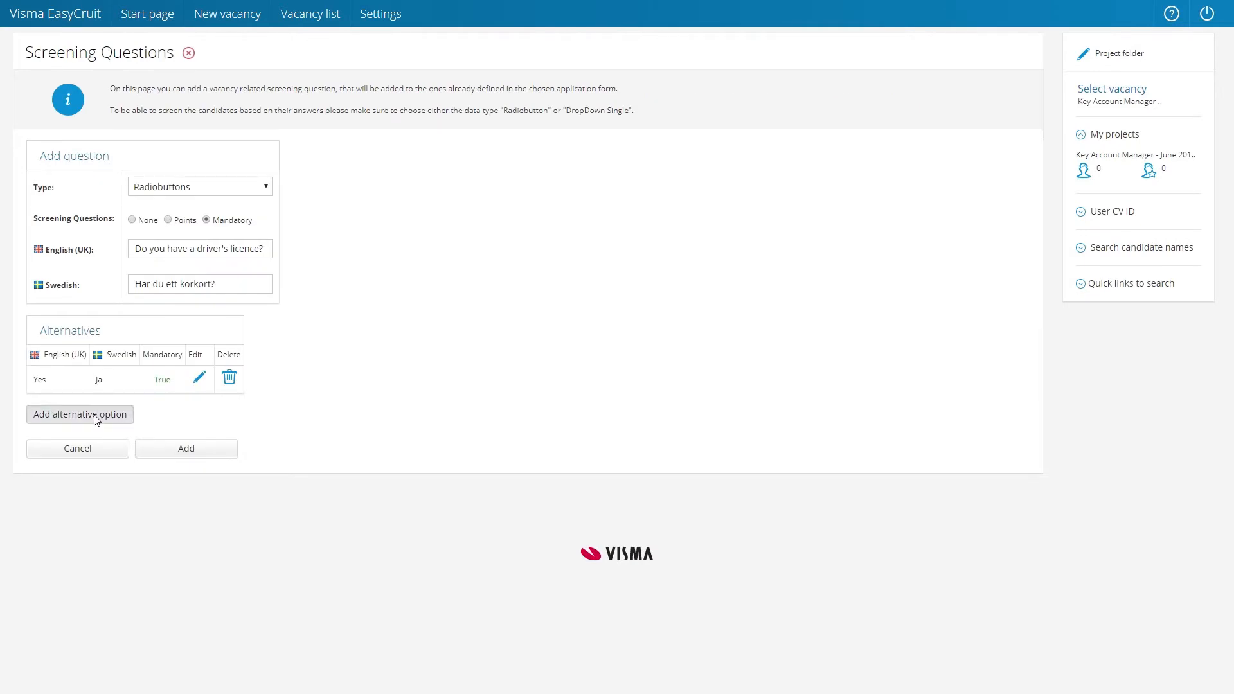
Add an alternative answer marked False, with "No" in English and "Nej" in Swedish
left_click(97, 418)
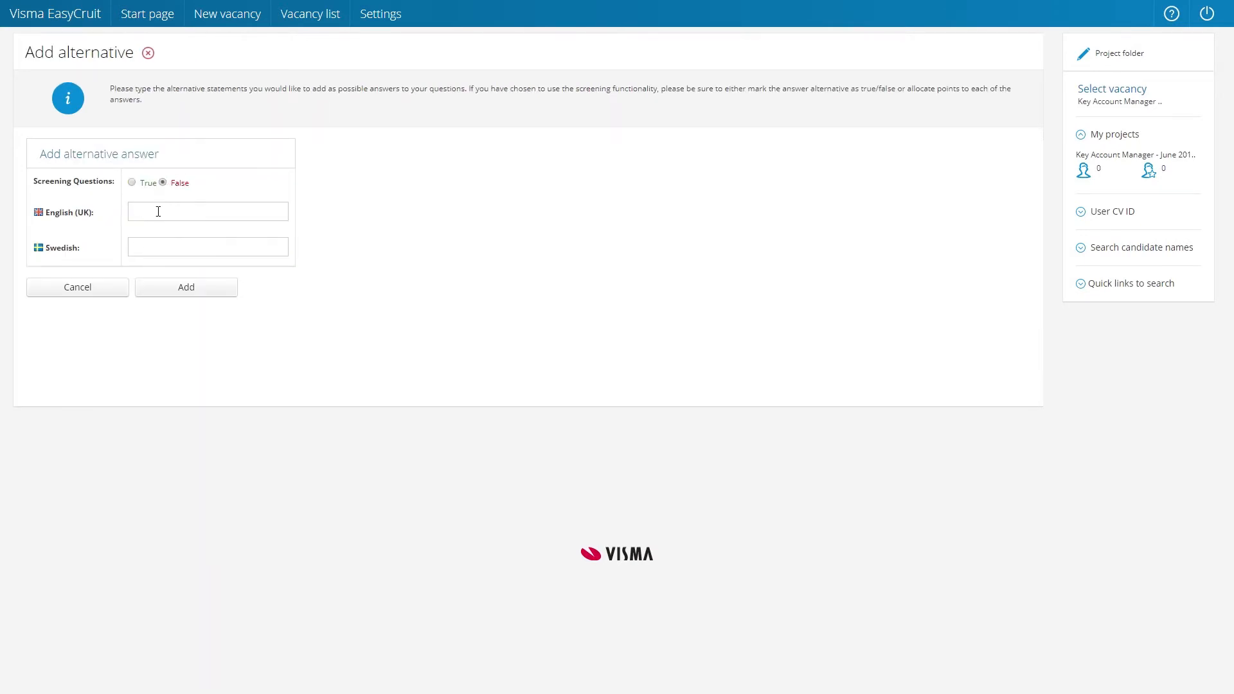
left_click(158, 213)
type("No")
key("Tab")
type("Nej")
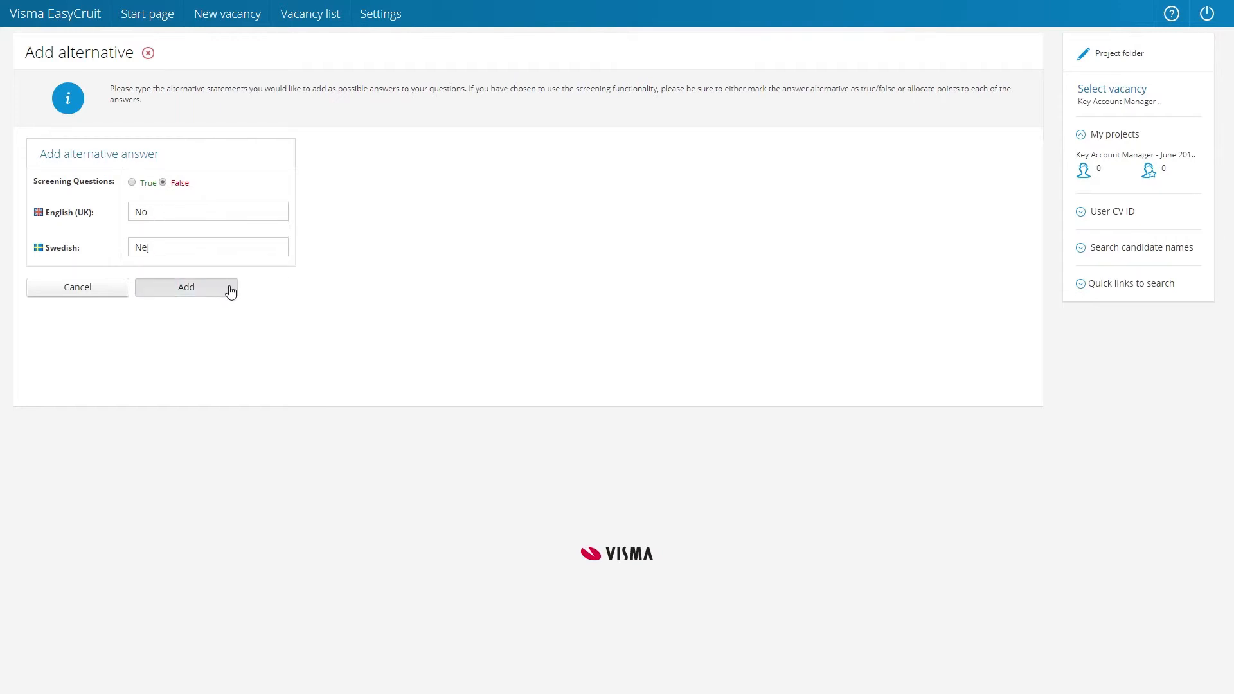
left_click(229, 288)
Add the driver's licence question to the vacancy, include it in the application form and make it a mandatory value
left_click(173, 479)
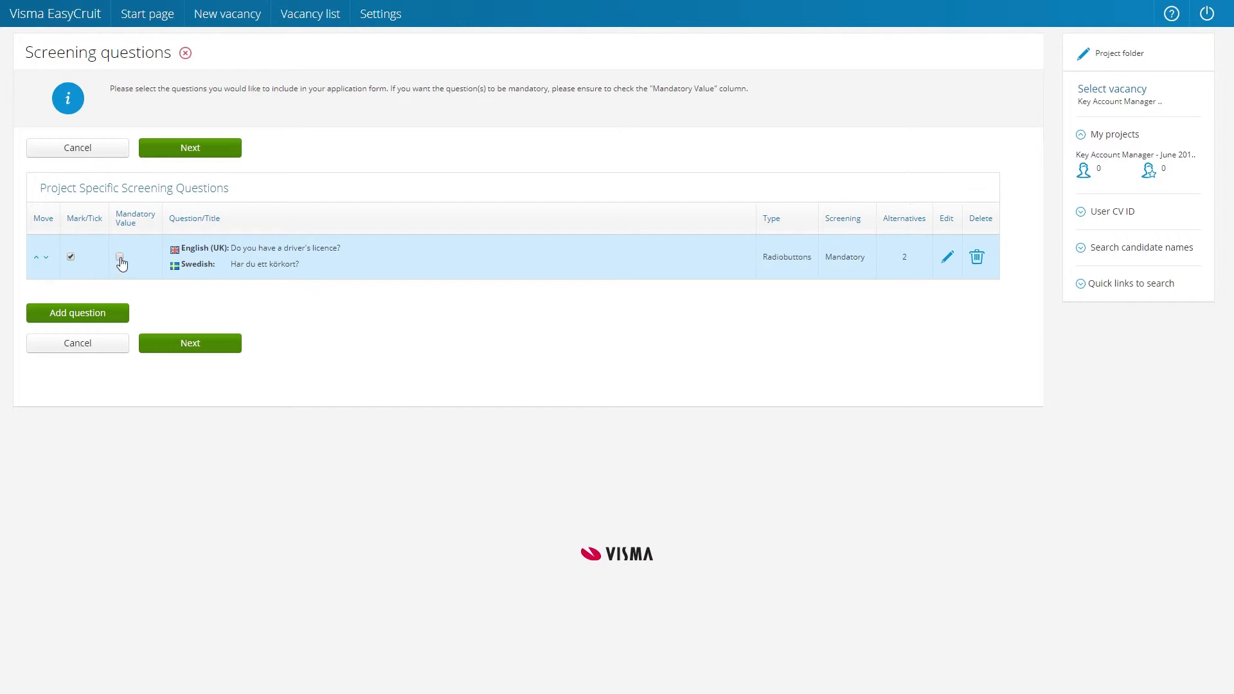
left_click(121, 259)
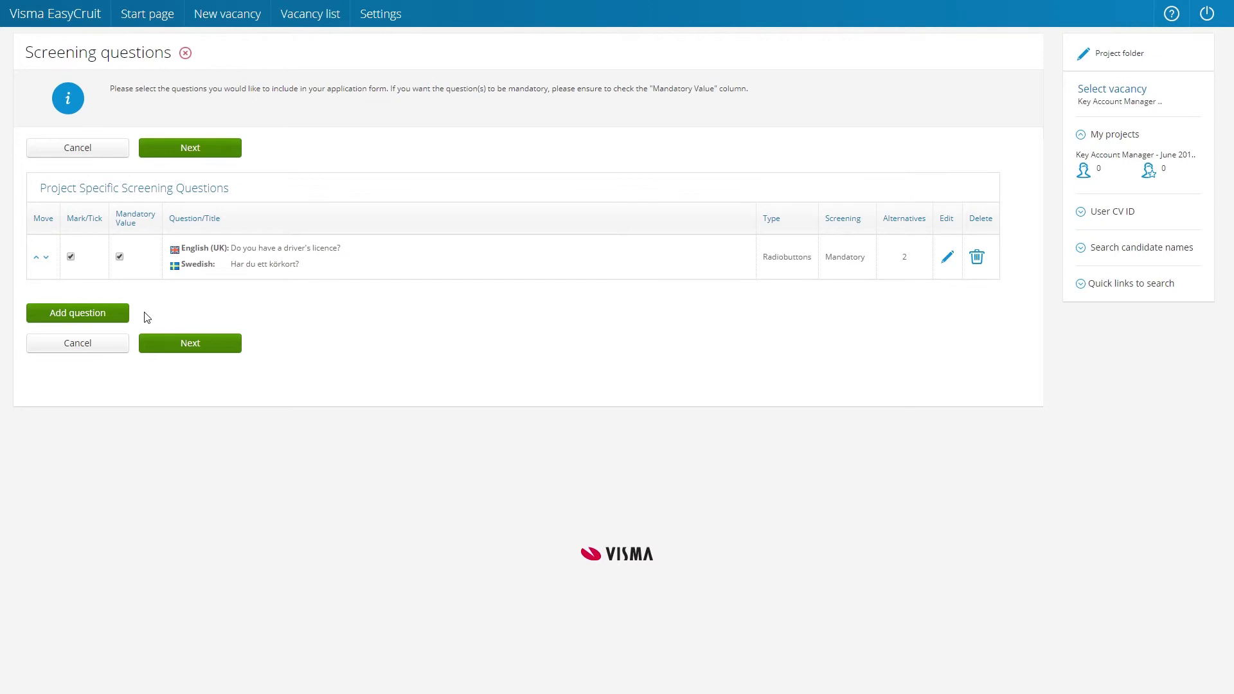
Start another screening question of type Dropdown single and set its screening to Points
left_click(123, 315)
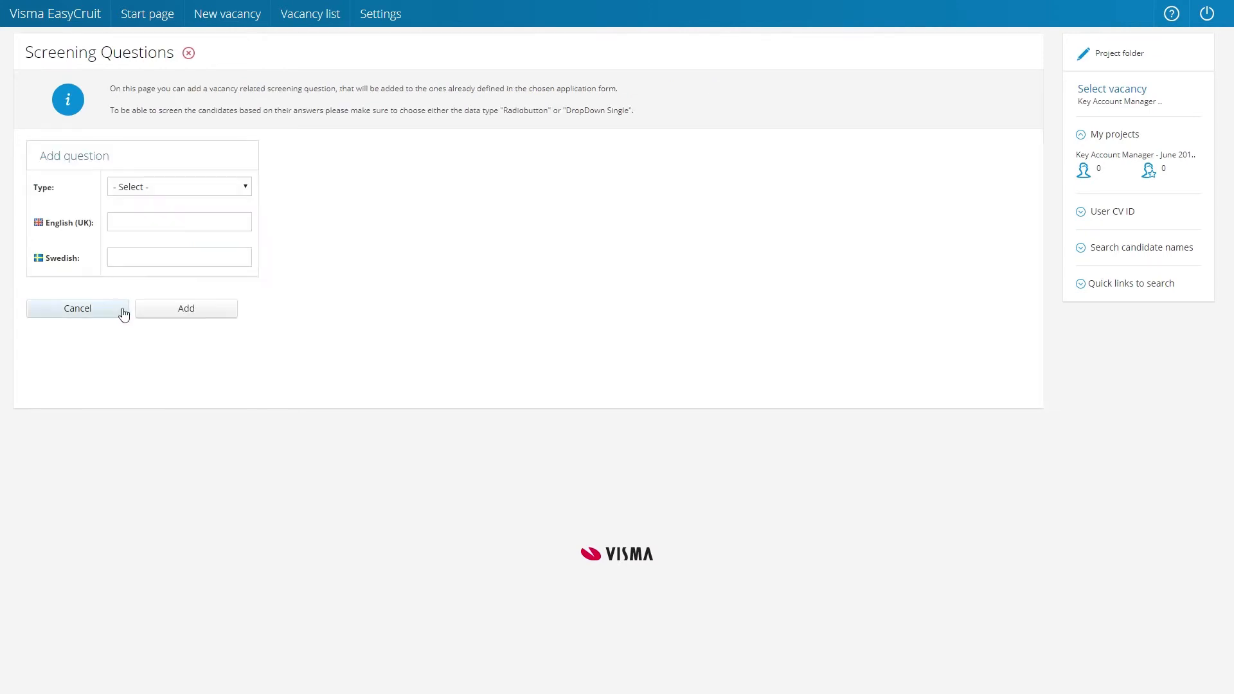
left_click(201, 187)
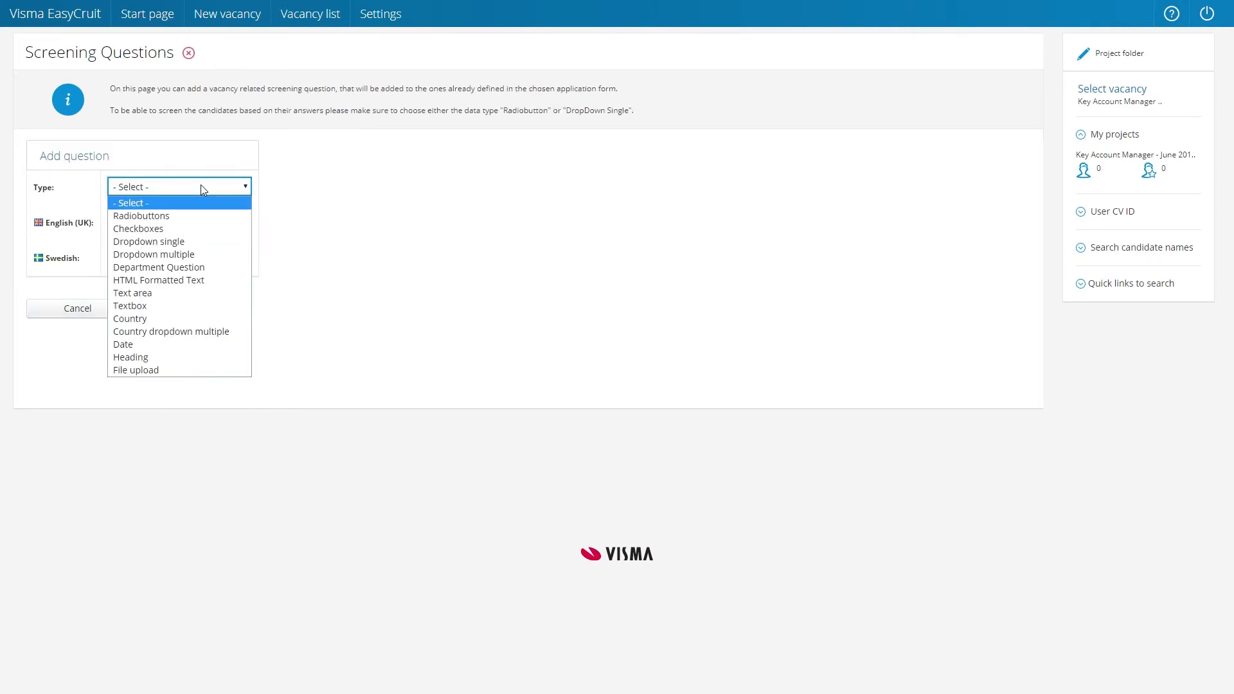
left_click(191, 242)
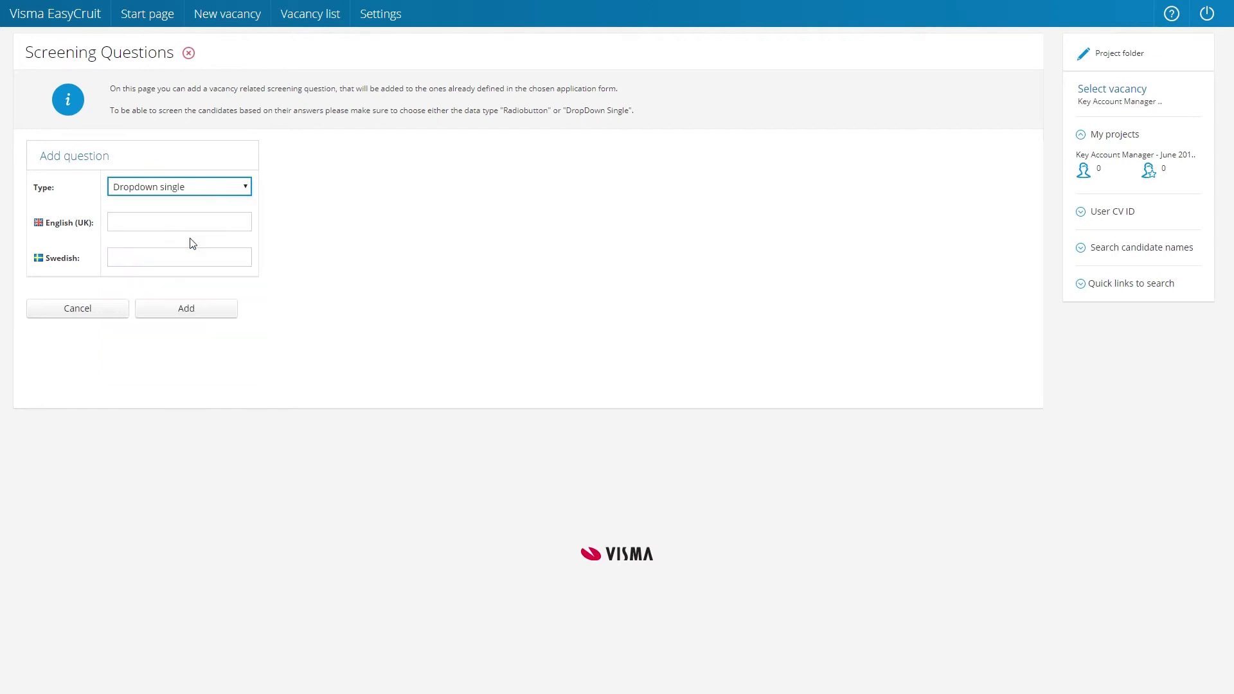
left_click(168, 220)
Enter the question as "How much driving experience do you have?" in English and "Hur lång erfarenhet har du av att köra?" in Swedish
left_click(168, 250)
type("How")
left_click(175, 266)
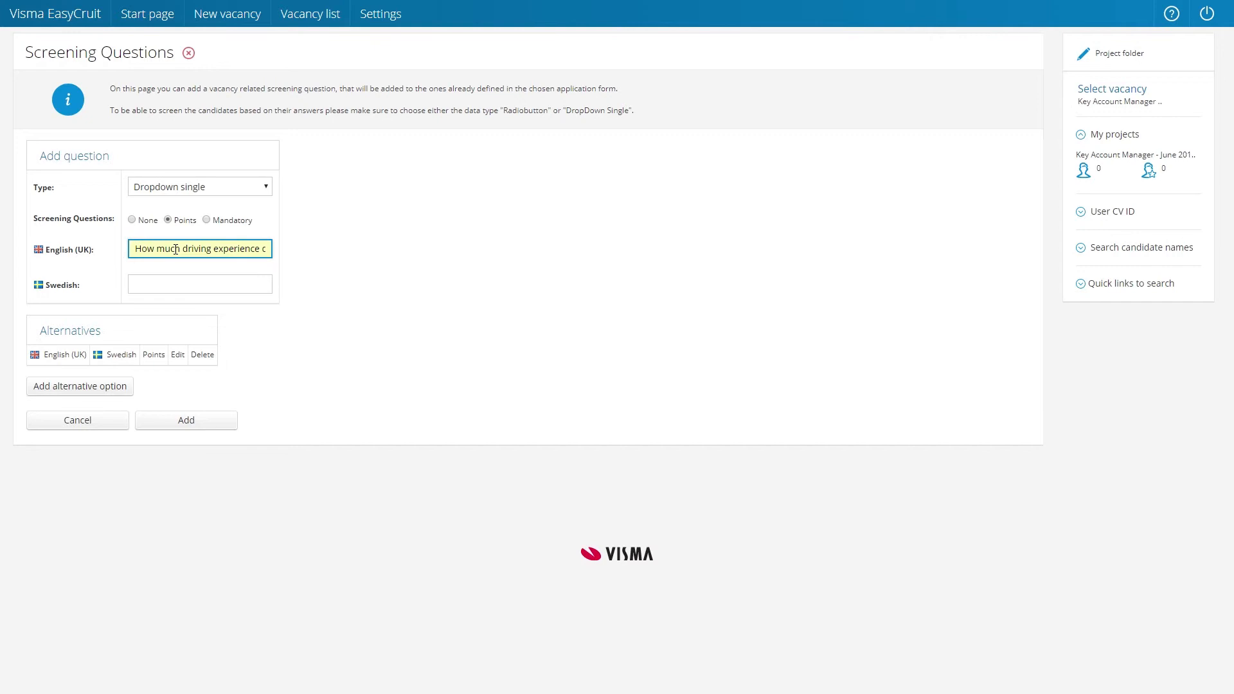
left_click(188, 279)
type("Hur")
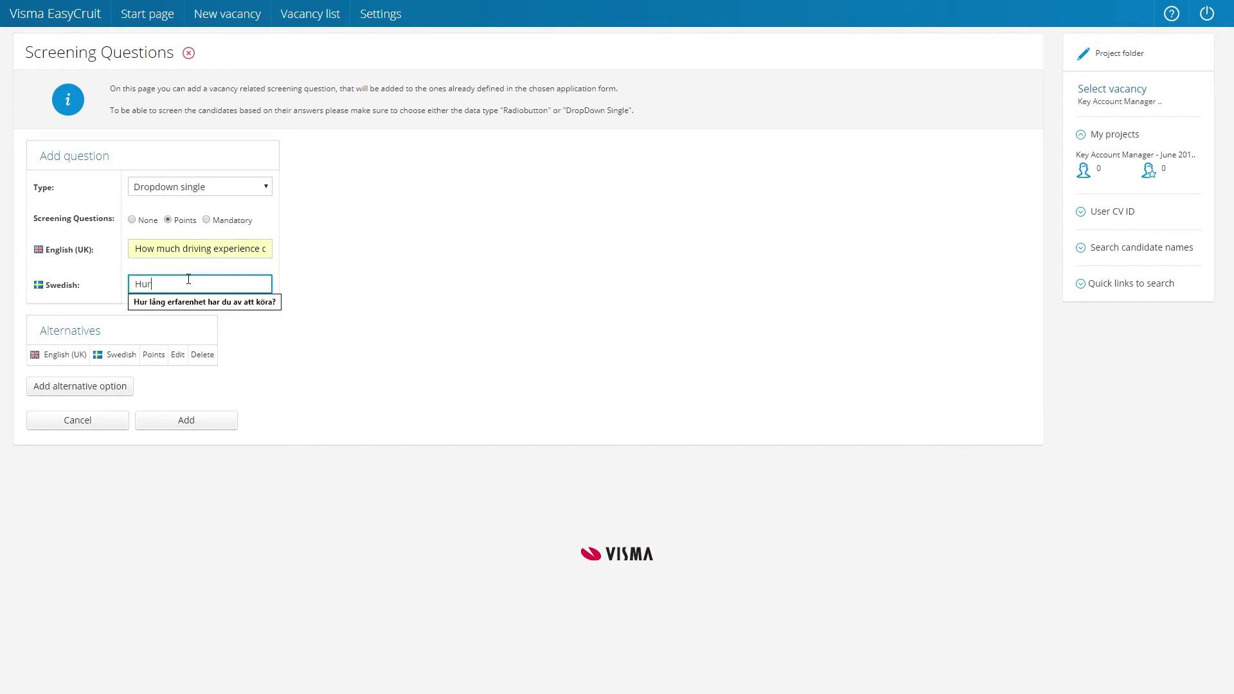
key("Down")
key("Return")
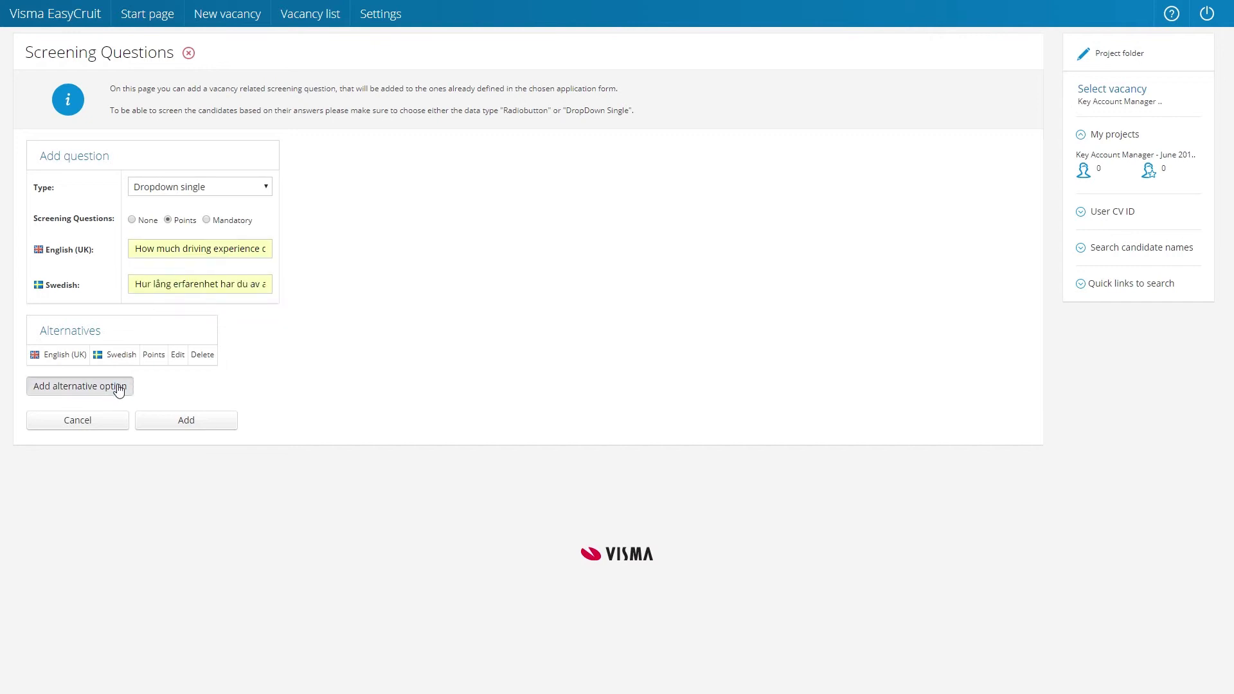
Add an alternative answer worth 1 point, with "1 year" in English and "1 år" in Swedish
left_click(119, 386)
left_click(160, 185)
type("1")
left_click(198, 217)
type("1")
left_click(172, 240)
left_click(167, 253)
type("2")
left_click(171, 274)
left_click(171, 292)
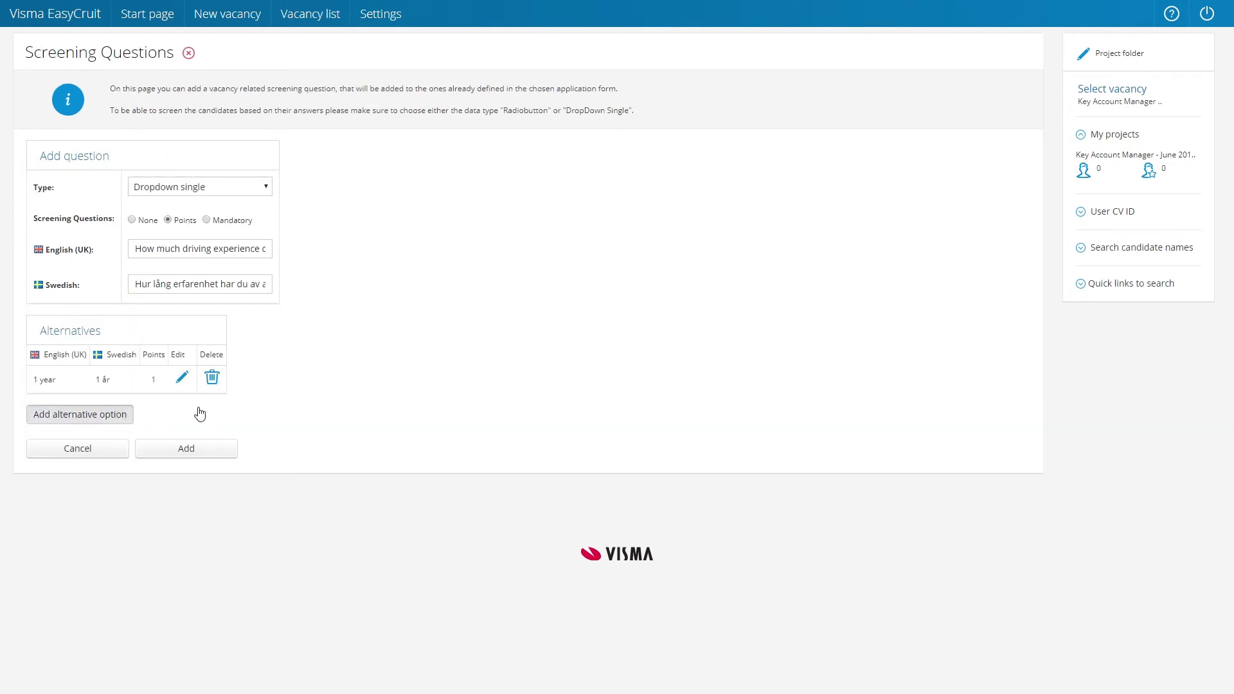
Add the remaining alternatives from 2 points up to "10+ years" / "10+ år" worth 10 points, and add the question to the vacancy
left_click(164, 190)
type("4")
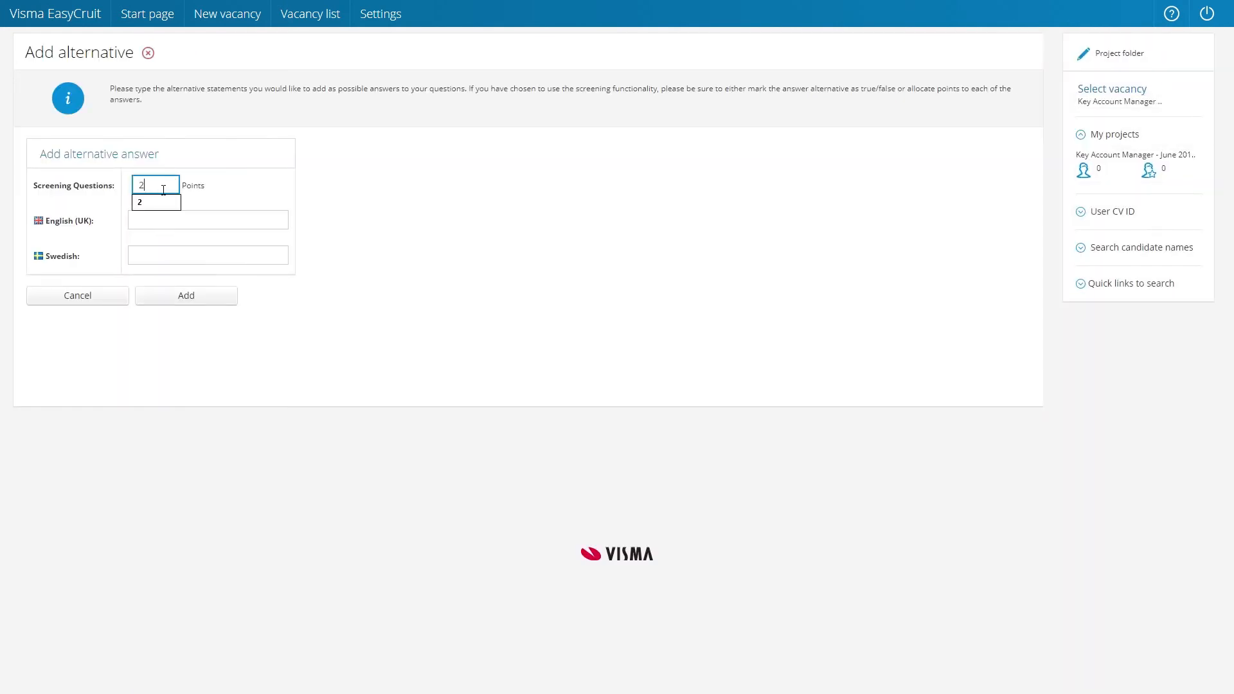
left_click(191, 275)
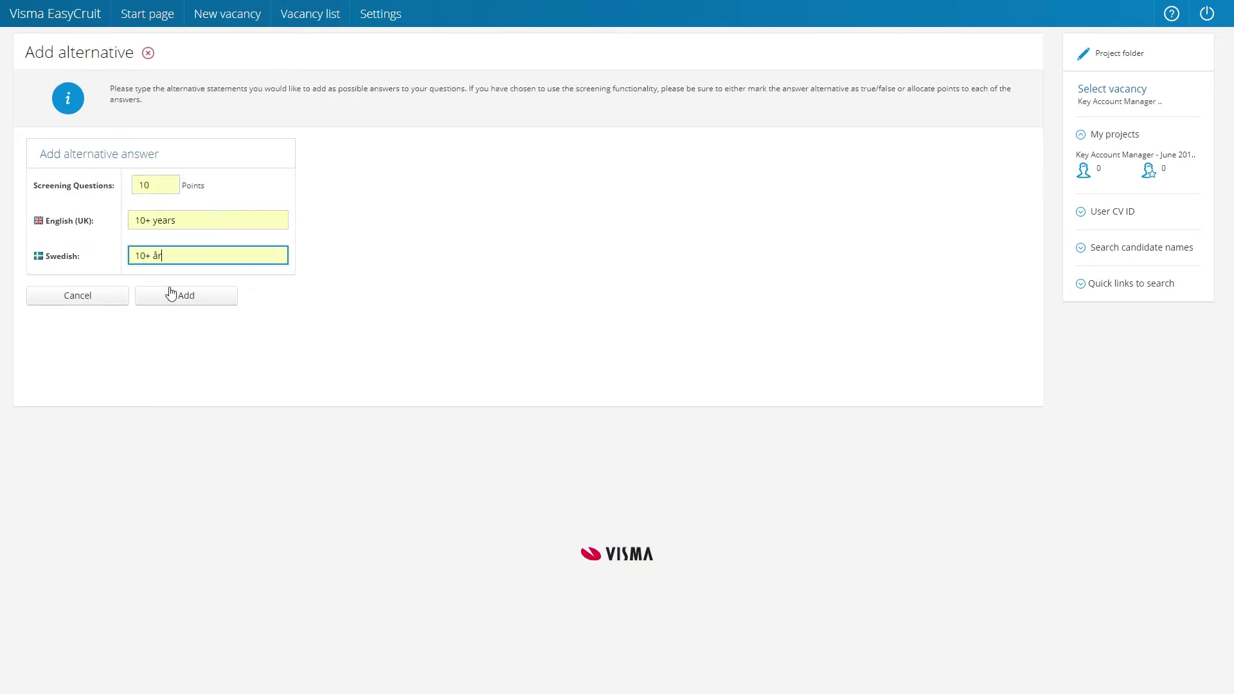
left_click(171, 293)
left_click(213, 669)
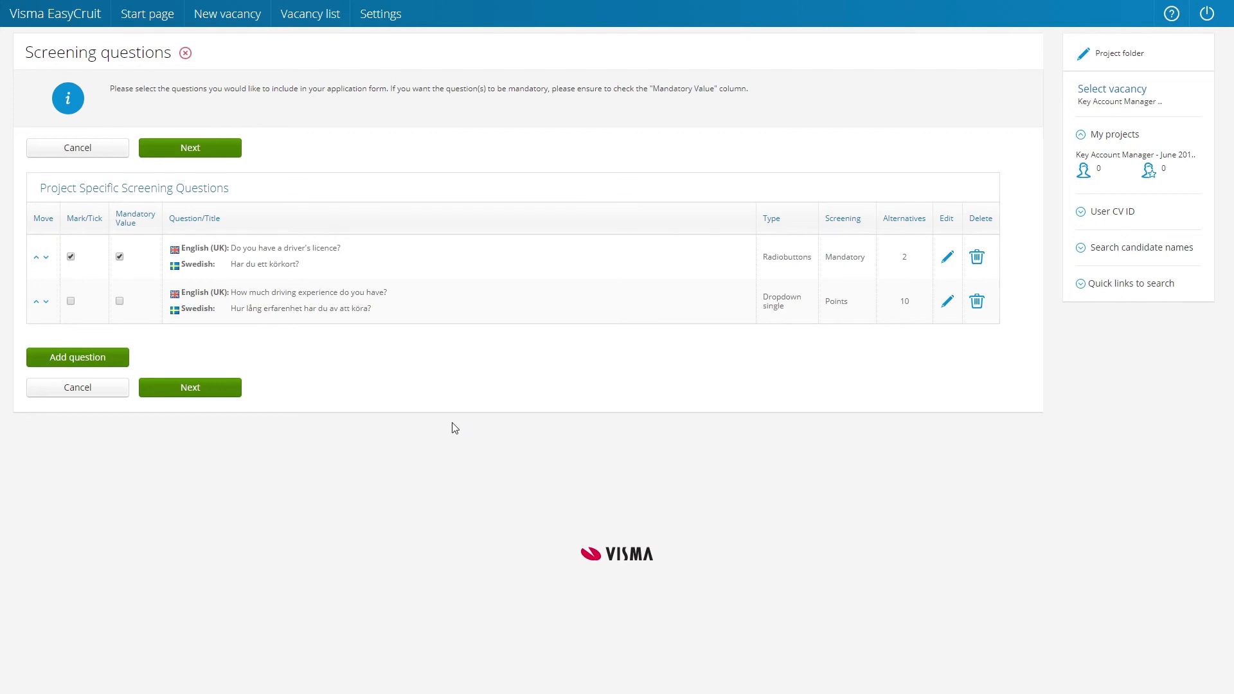
Include the driving experience question as a mandatory value and continue to the cut-off settings
left_click(75, 303)
left_click(119, 301)
left_click(189, 388)
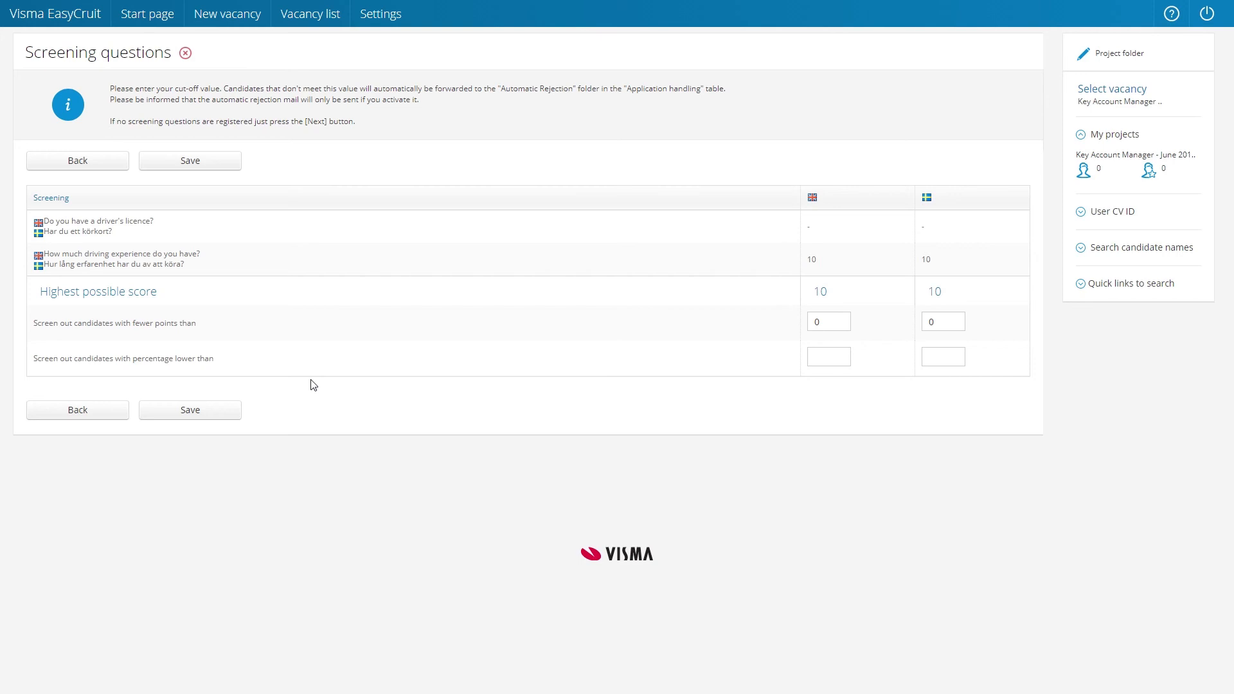
Set the cut-off to screen out candidates with fewer than 2 points for both English and Swedish
left_click(842, 322)
type("2")
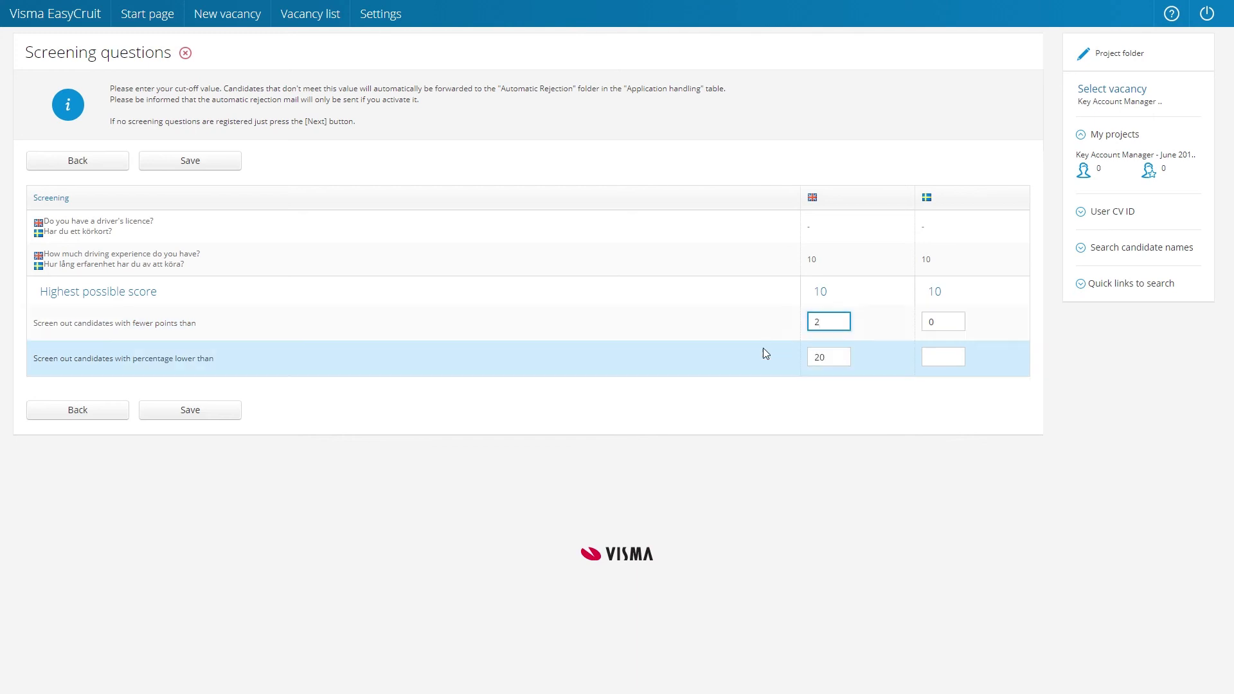
left_click(937, 322)
type("2")
left_click(818, 403)
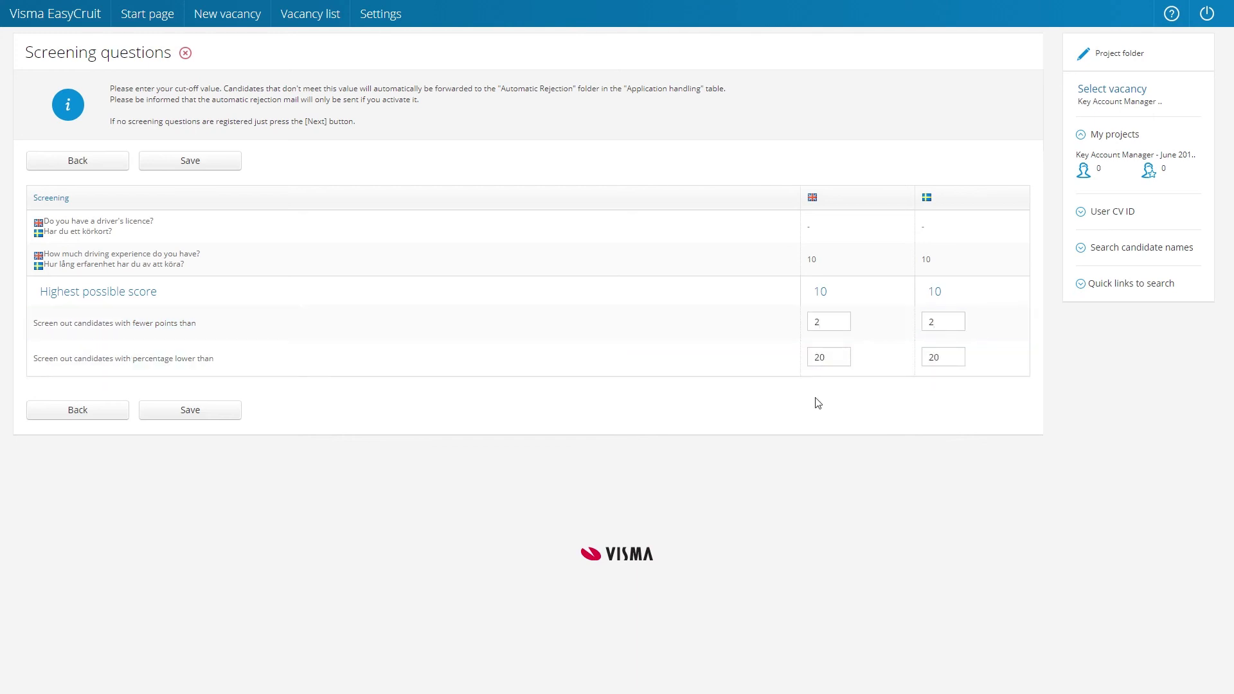